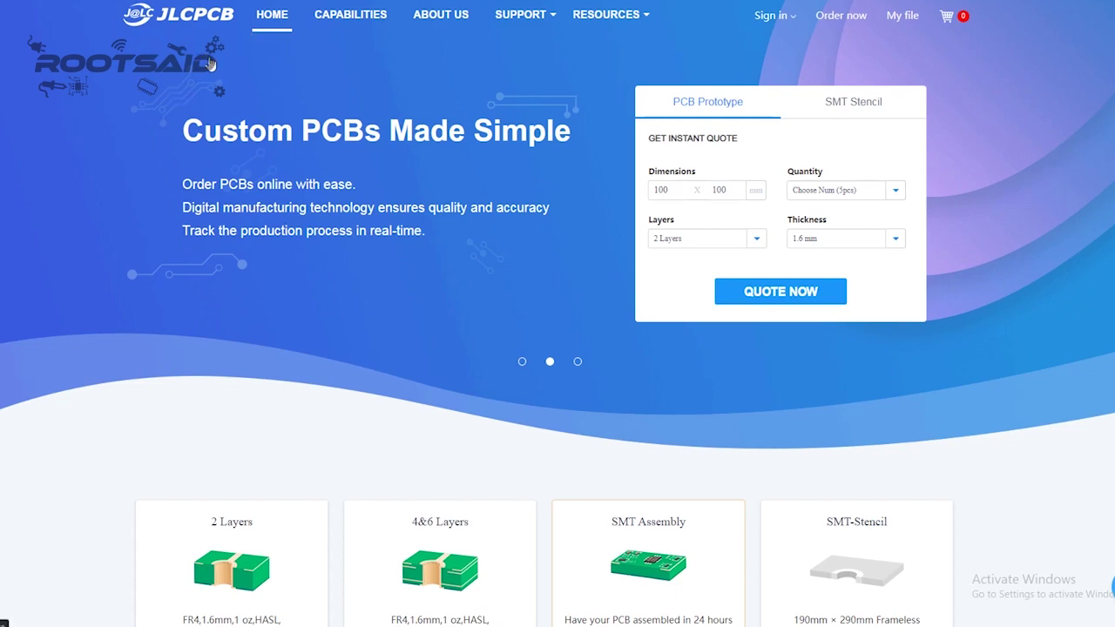
Step: Switch the JLCPCB home page banner to its third slide
click(580, 361)
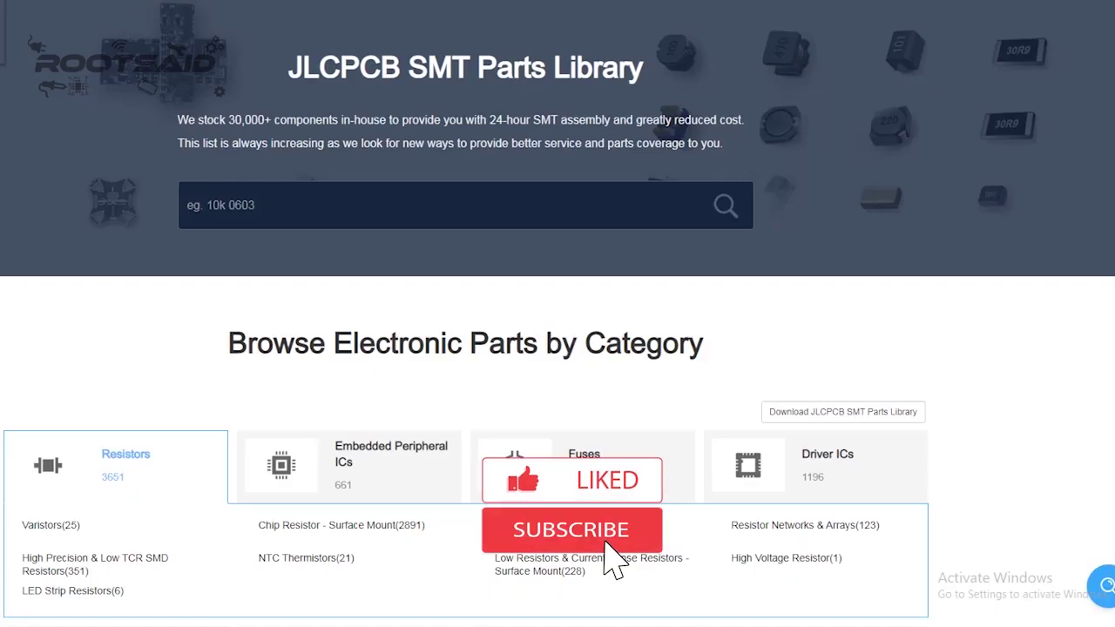
Step: Search the parts library for 'solid state relay', listing 31 matching parts
scroll(724, 279, down, 3)
scroll(724, 279, up, 3)
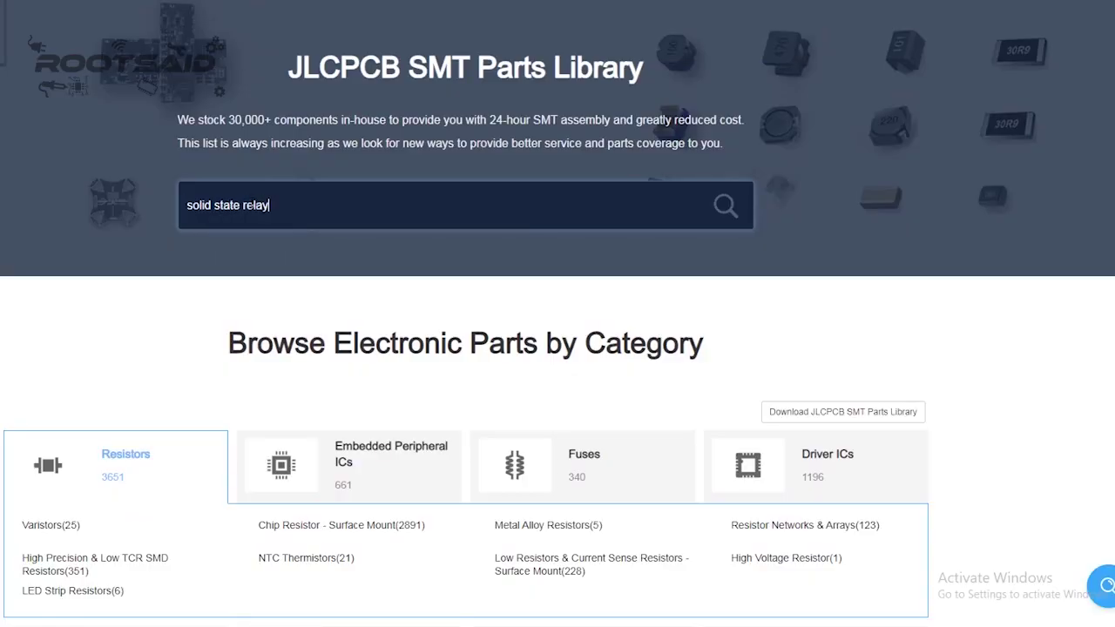
key(Return)
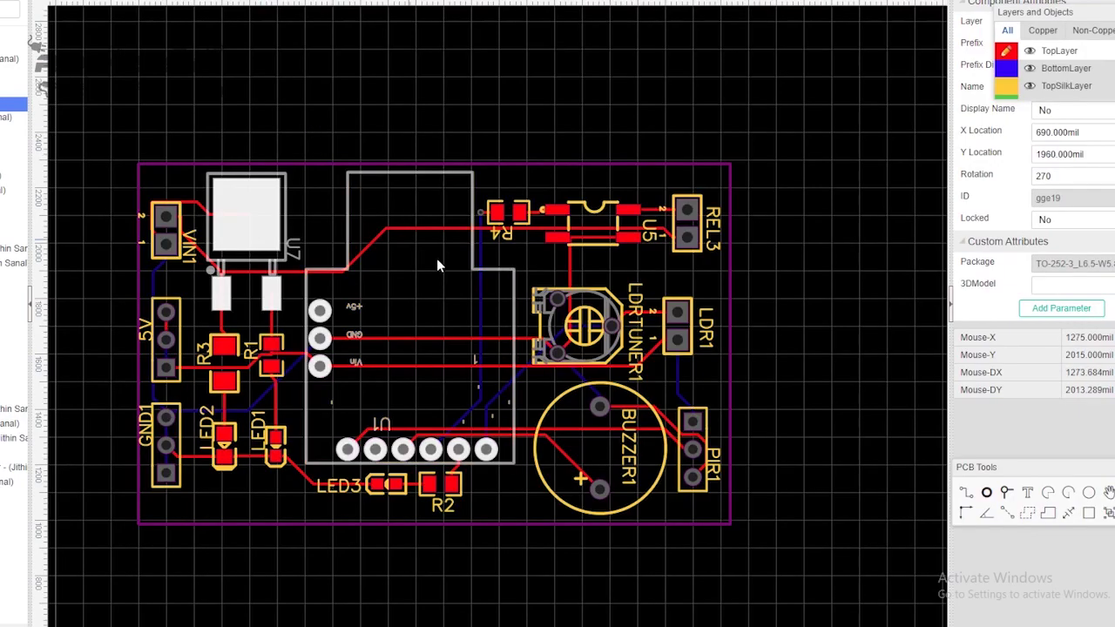
Step: Generate and download the board's Gerber fabrication files, skipping the design check
click(410, 125)
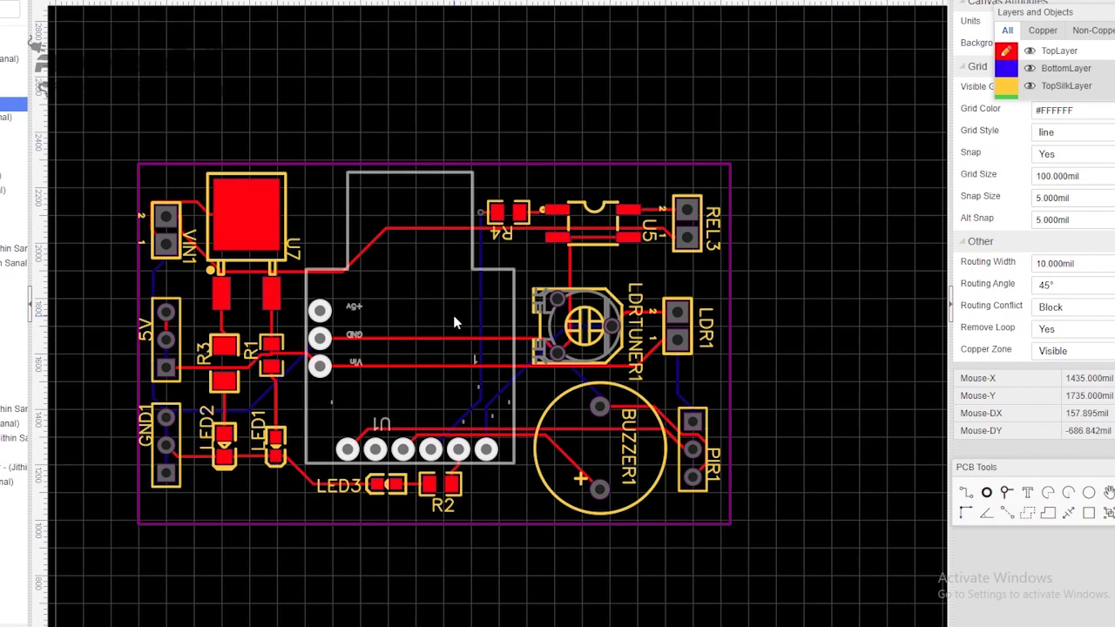
click(14, 15)
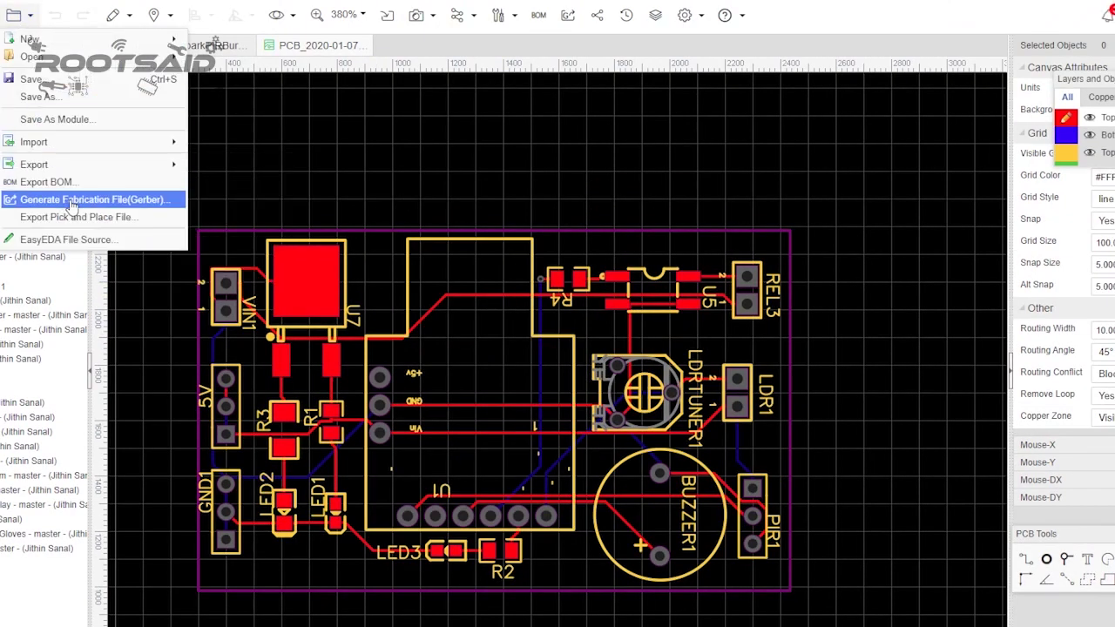
click(99, 196)
click(552, 381)
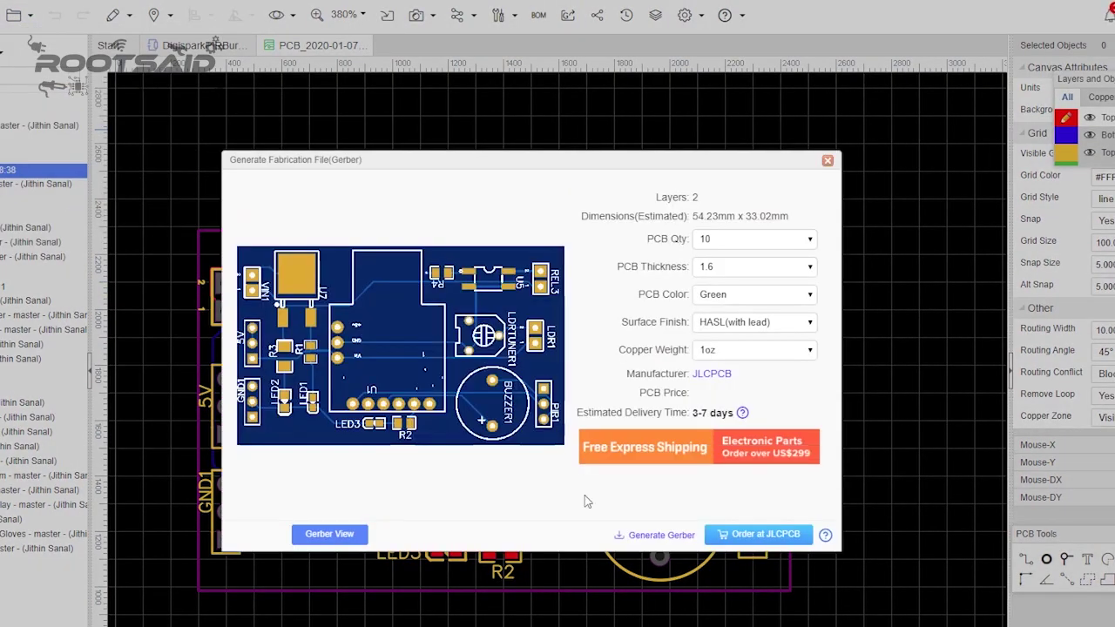
click(672, 535)
Step: Export the pick-and-place file, then export the bill of materials
click(13, 15)
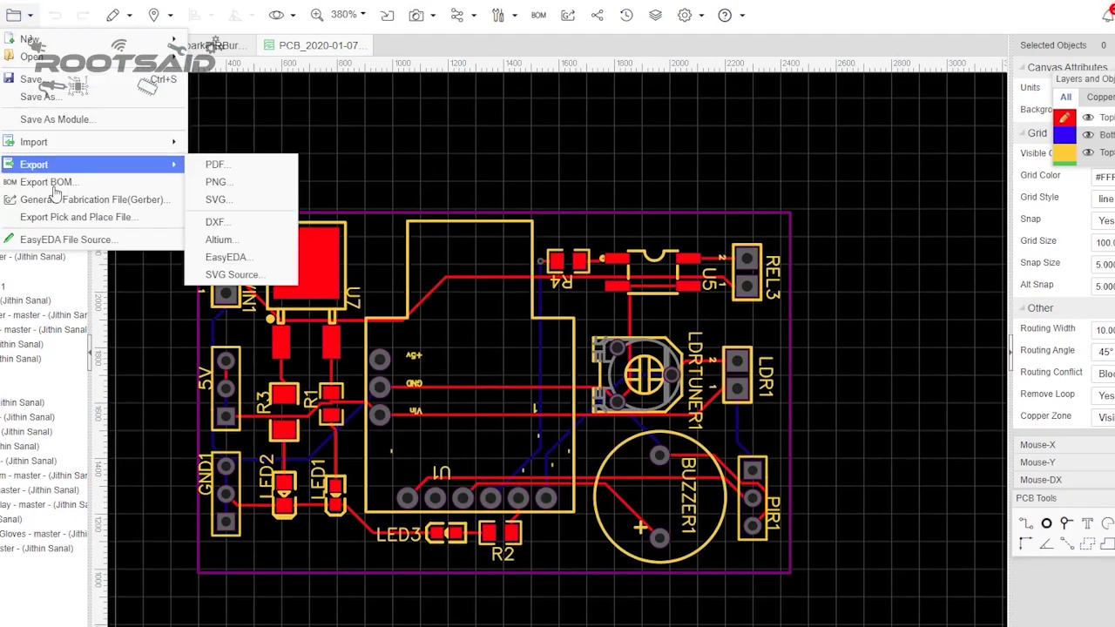
click(71, 218)
click(589, 375)
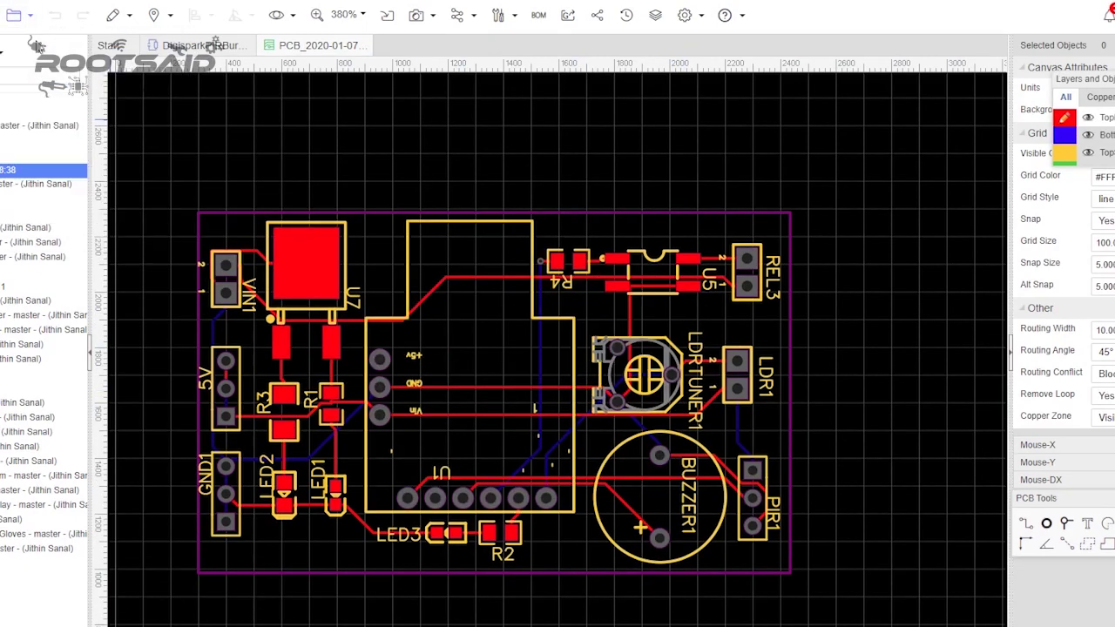
click(14, 15)
click(170, 181)
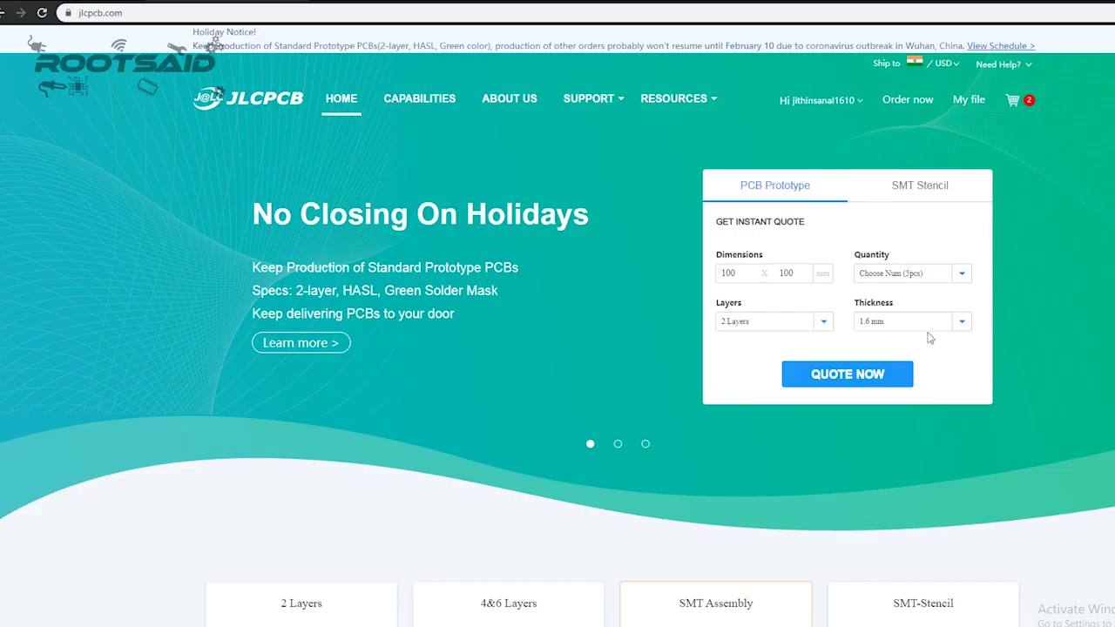
Step: Start an instant PCB quote and upload the Gerber zip, detected as a 2-layer 33x54mm board at $4.00
scroll(793, 386, down, 4)
scroll(792, 386, up, 4)
click(858, 378)
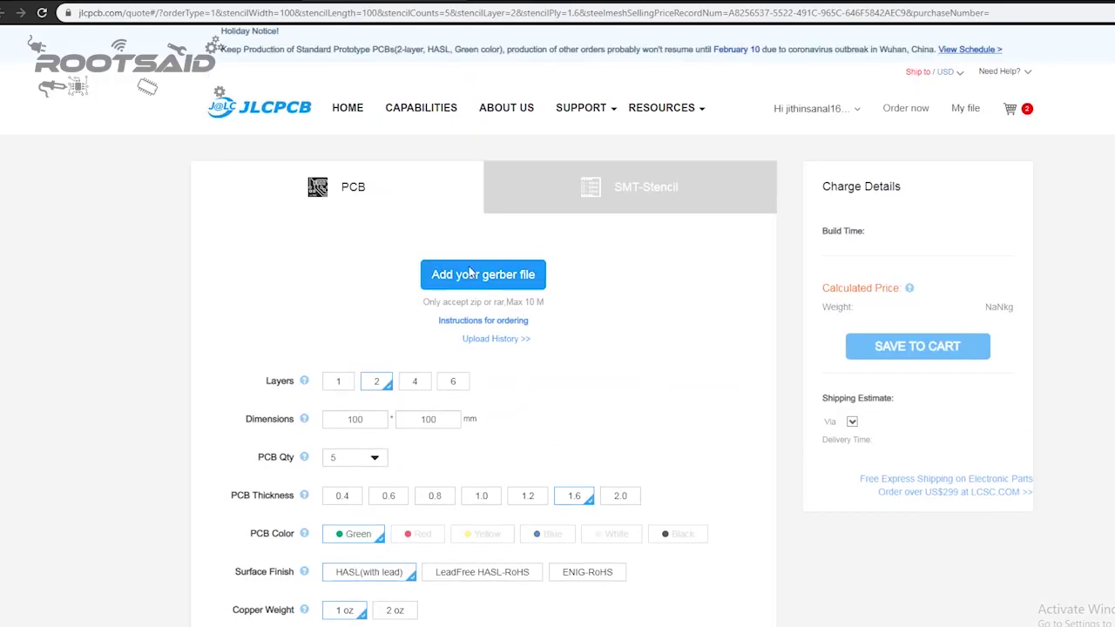
click(471, 275)
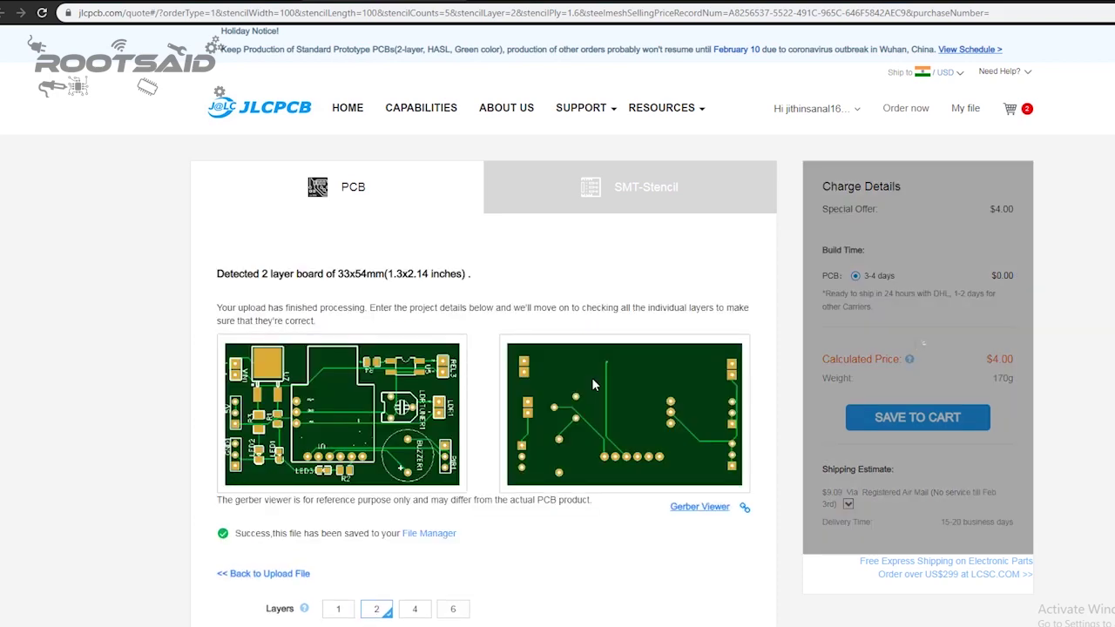
scroll(593, 384, down, 8)
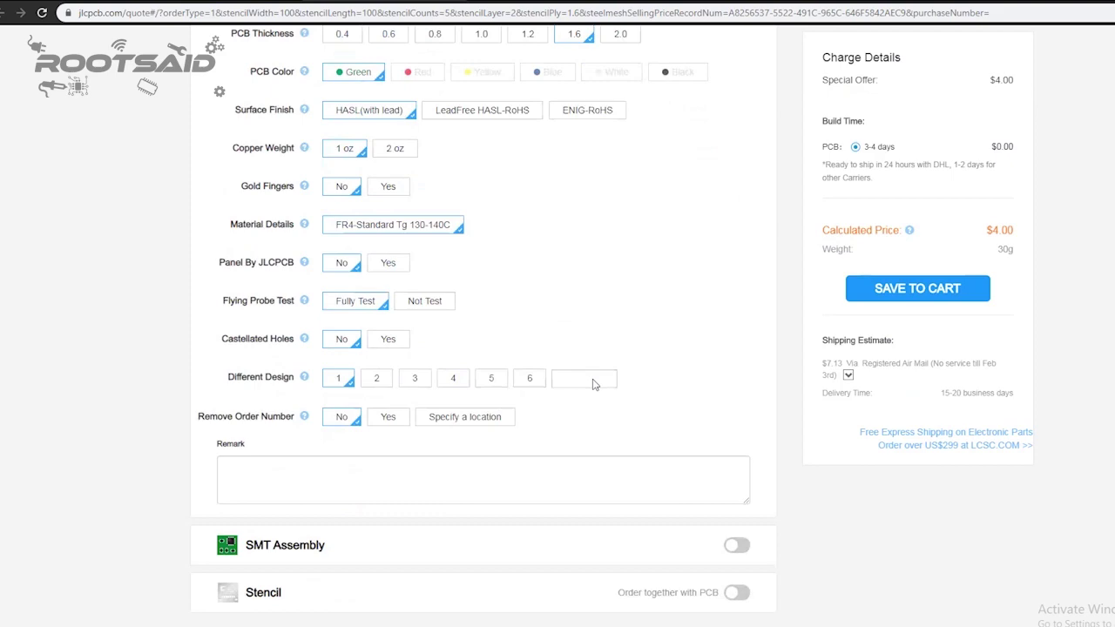
scroll(593, 384, down, 3)
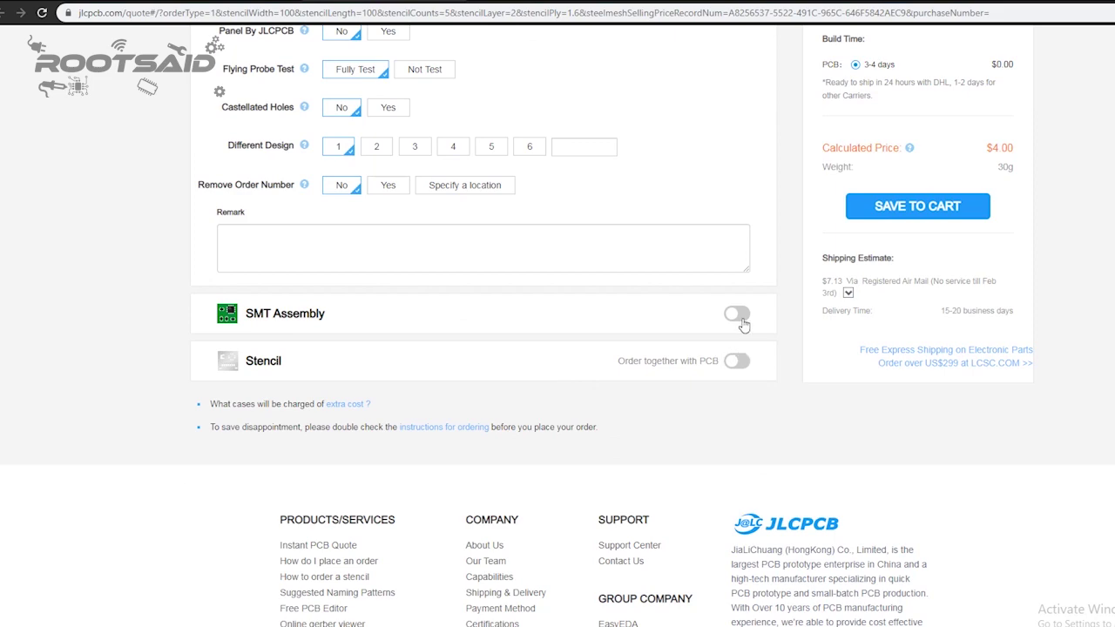
Step: Turn on top-side SMT assembly with the BOM and CPL files, then review the matched parts
click(737, 314)
scroll(412, 420, down, 2)
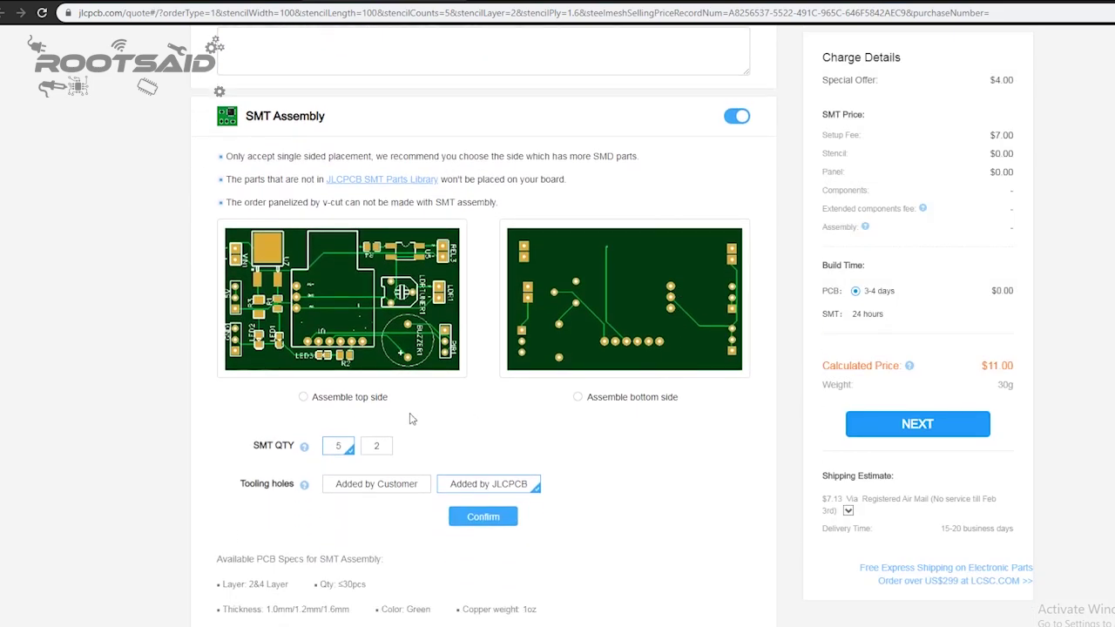
click(304, 397)
scroll(472, 427, down, 2)
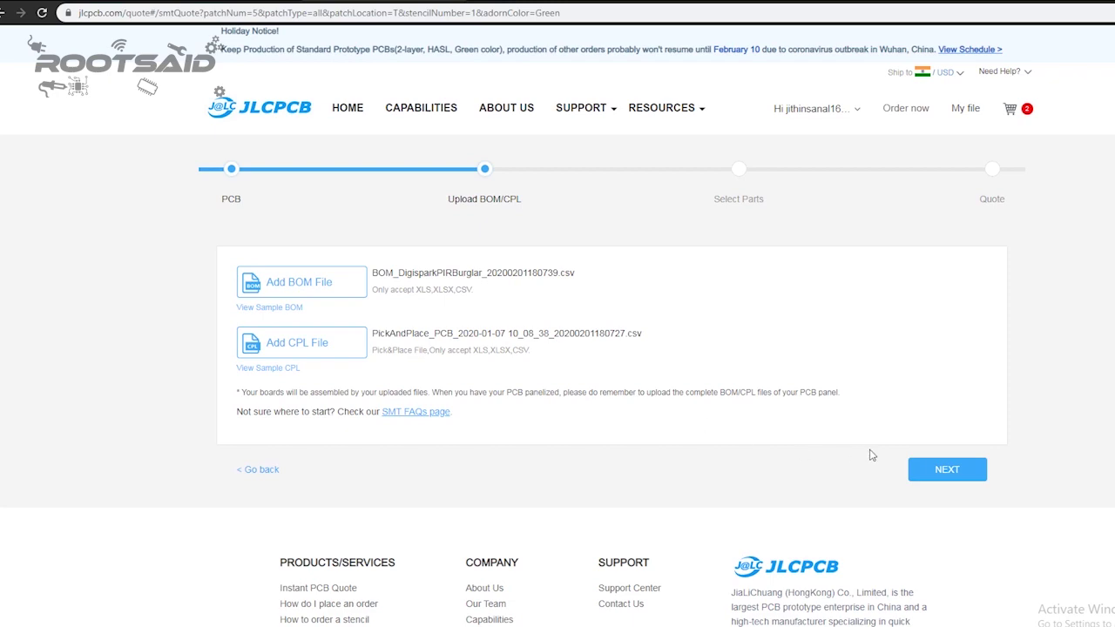
click(948, 470)
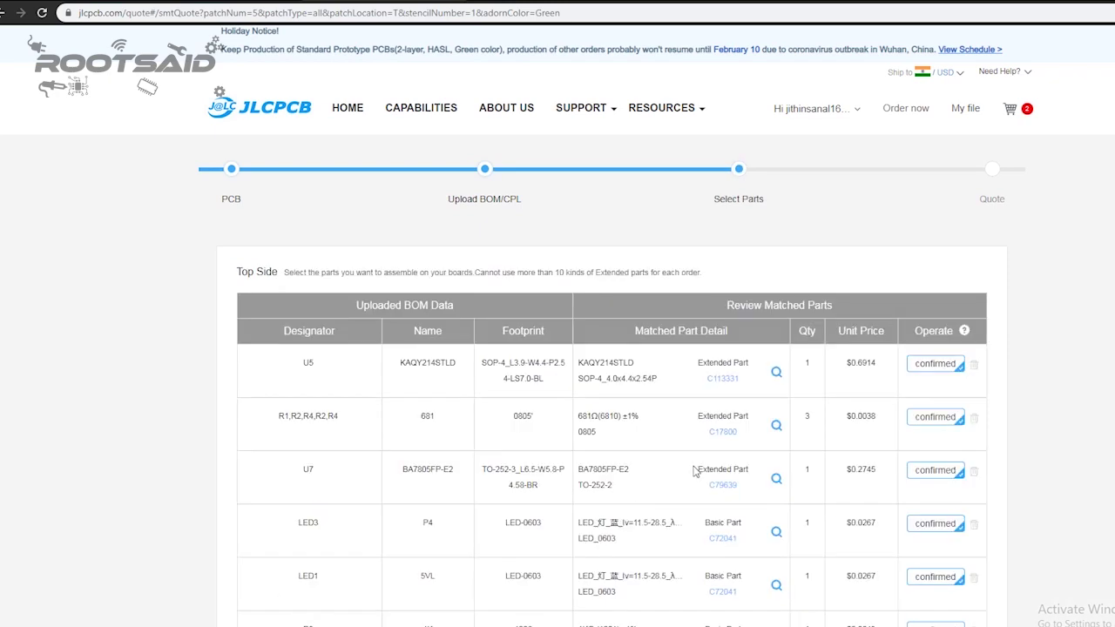
scroll(694, 466, down, 2)
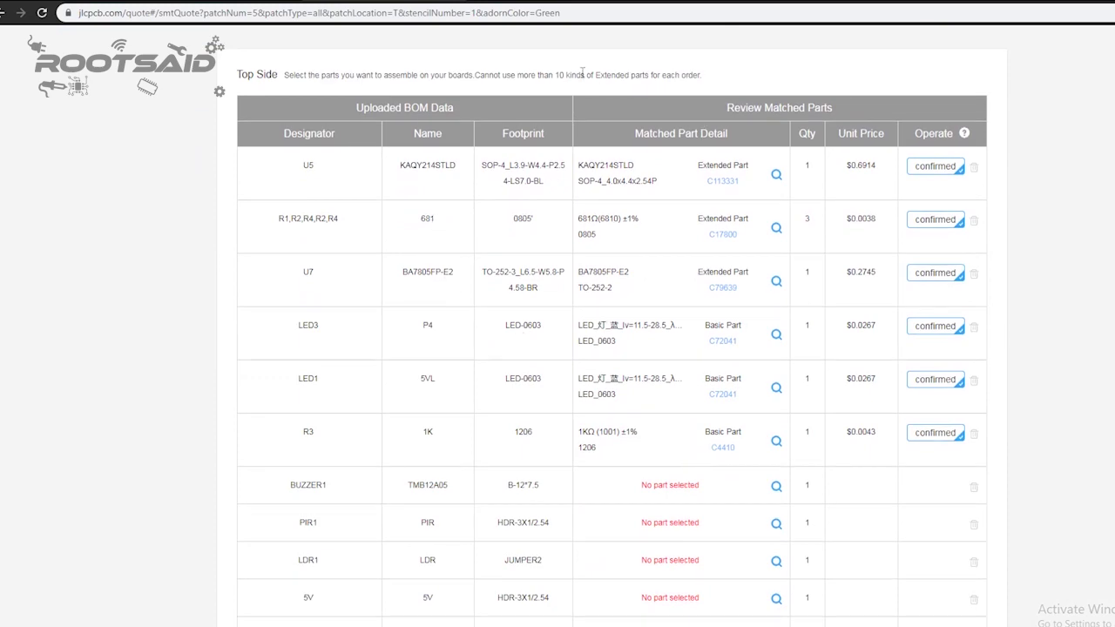
scroll(663, 302, up, 2)
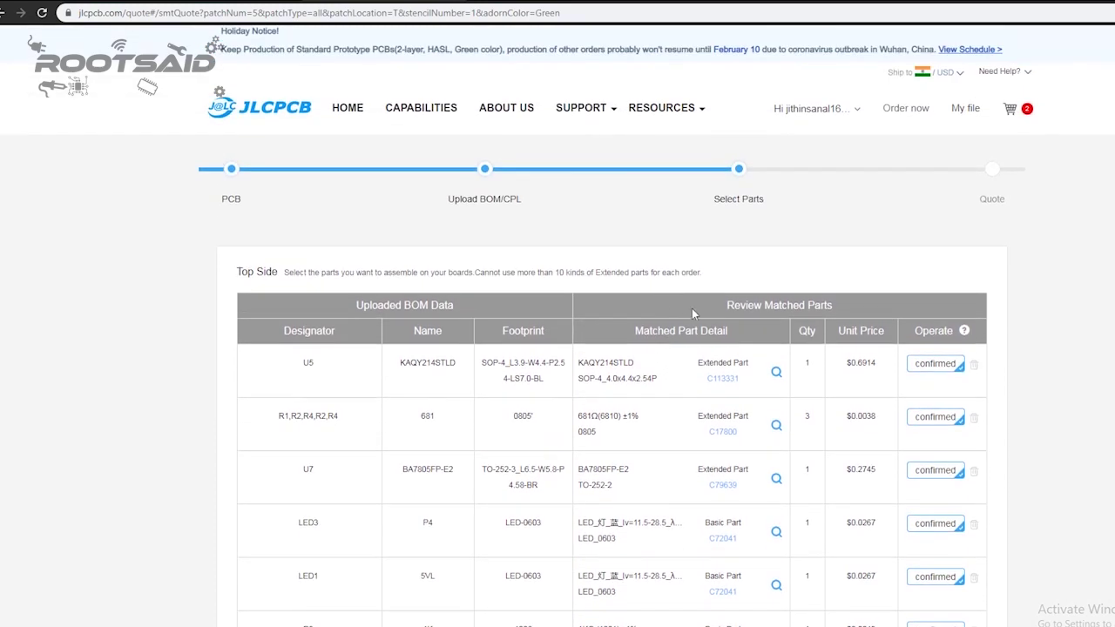
scroll(941, 393, down, 10)
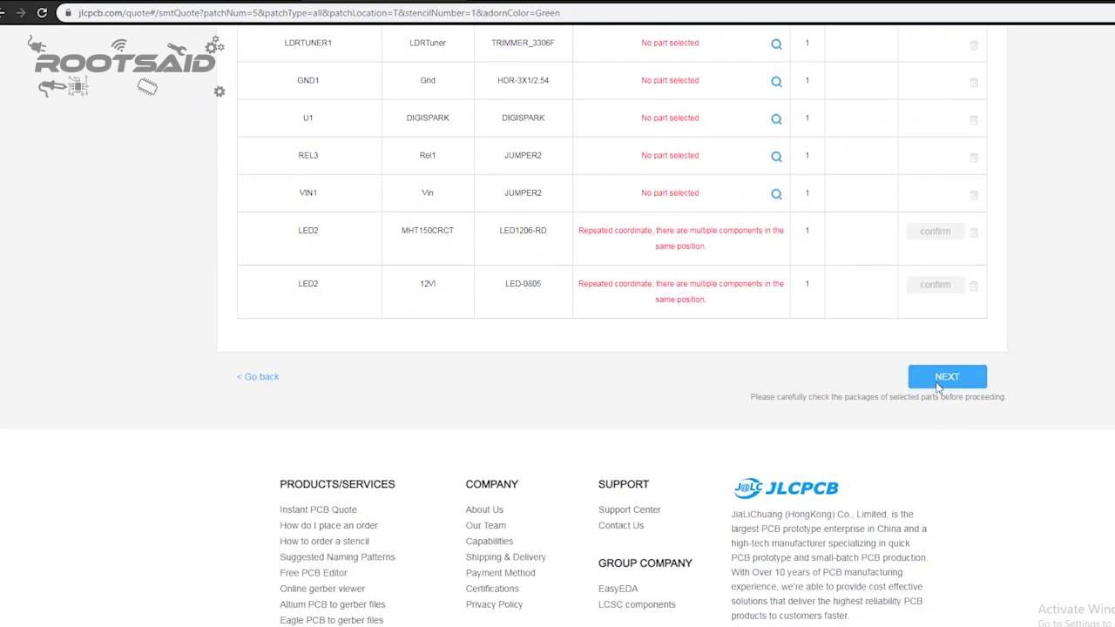
Step: Review the final quote and part placement, then save the $27.68 assembled order to the cart
click(939, 384)
scroll(747, 362, down, 2)
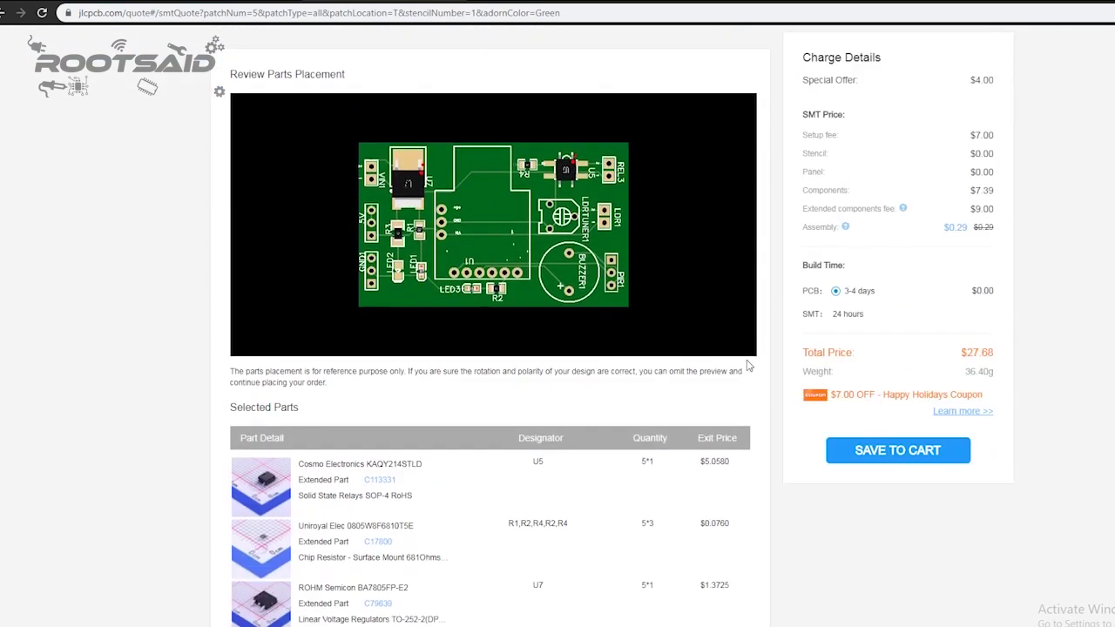
scroll(400, 317, down, 3)
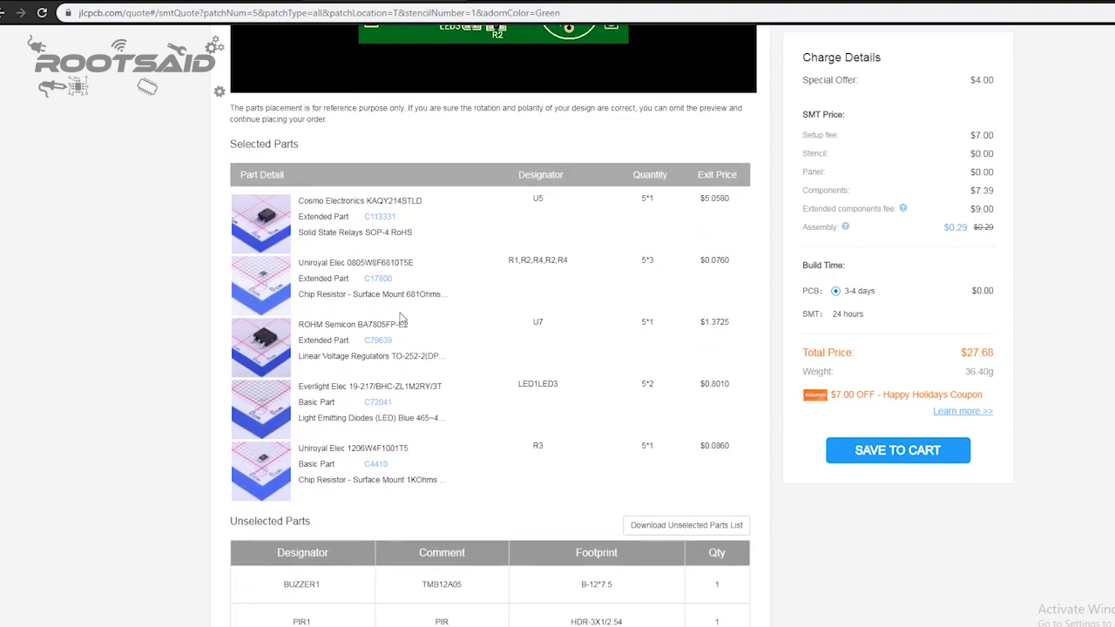
scroll(507, 445, up, 5)
scroll(507, 445, down, 2)
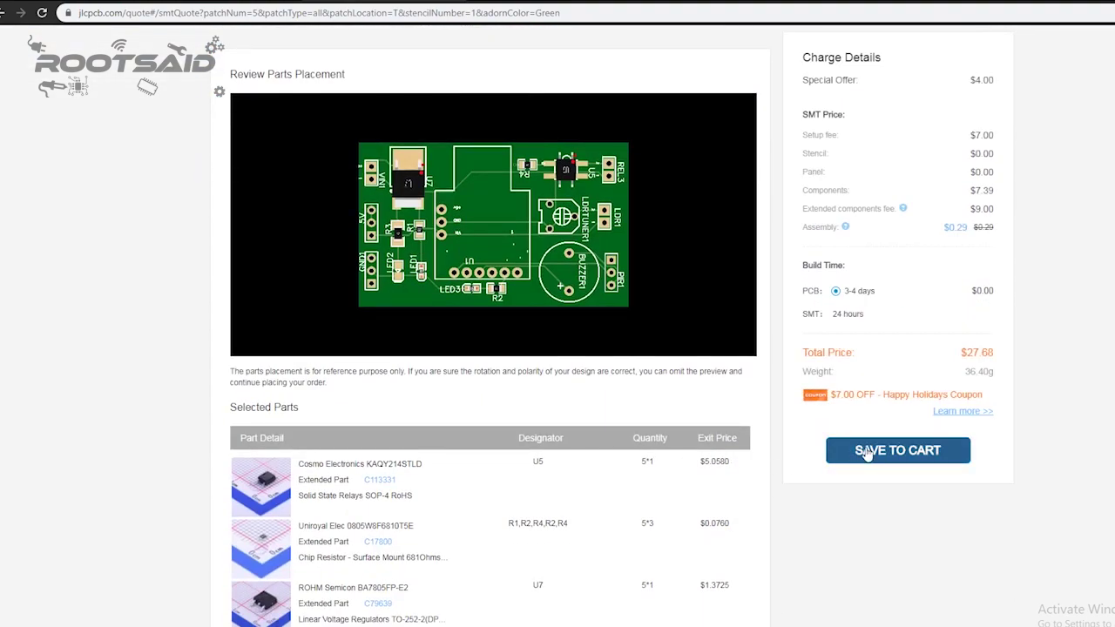
click(867, 452)
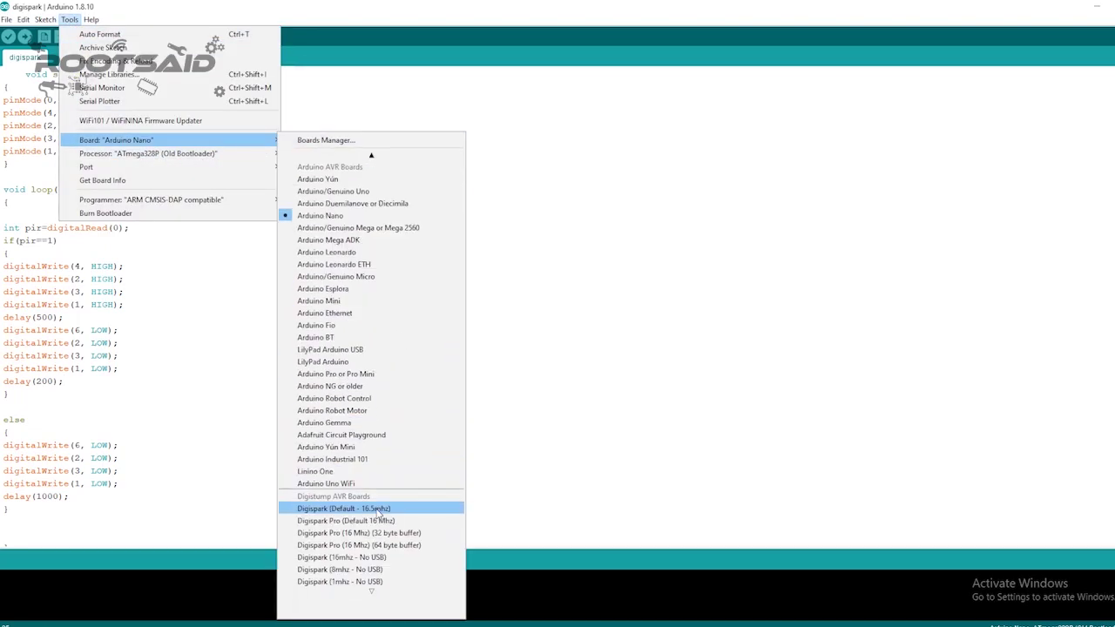
Step: Select Digispark (Default - 16.5mhz) as the target board for the sketch
click(390, 533)
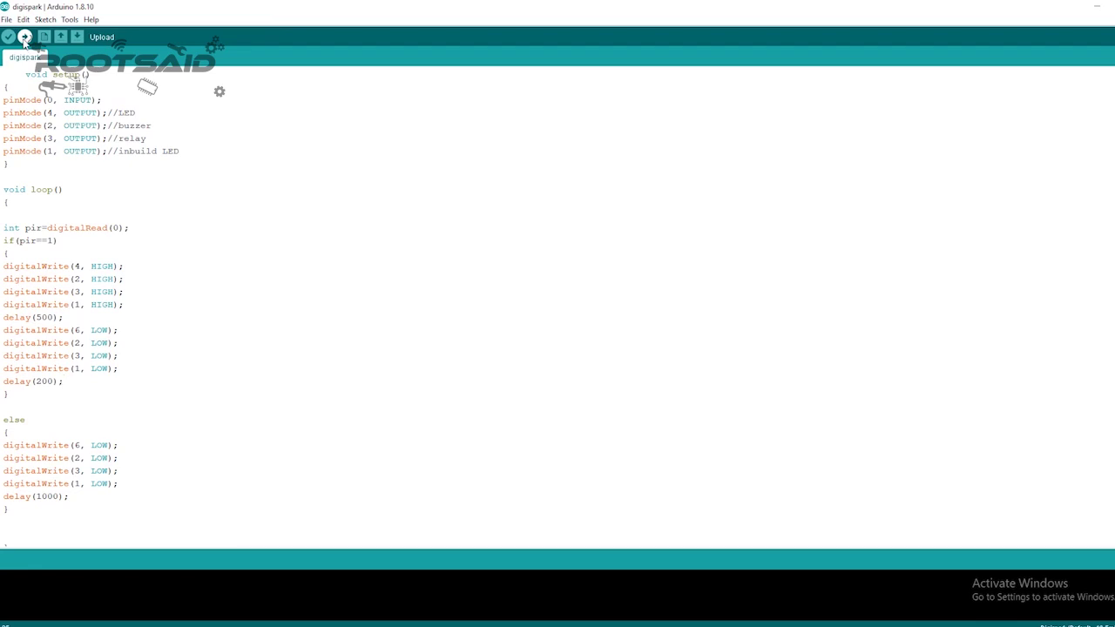